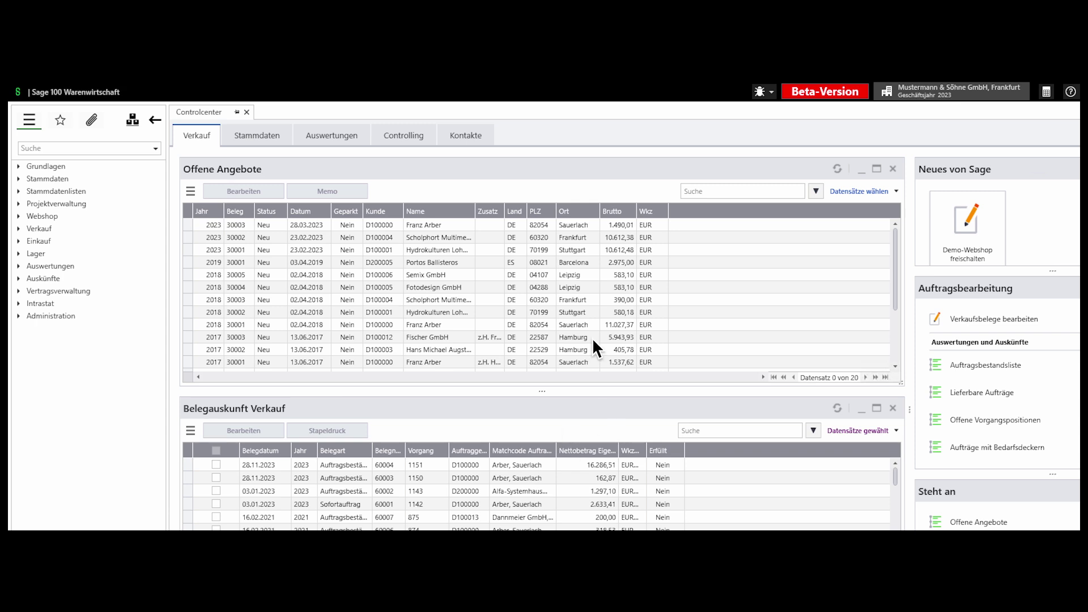
- Examine the Offene Angebote list and compare the Grundlagen and Stammdaten menu branches between the web client and the classic client
{"action": "left_click", "coordinate": [390, 306]}
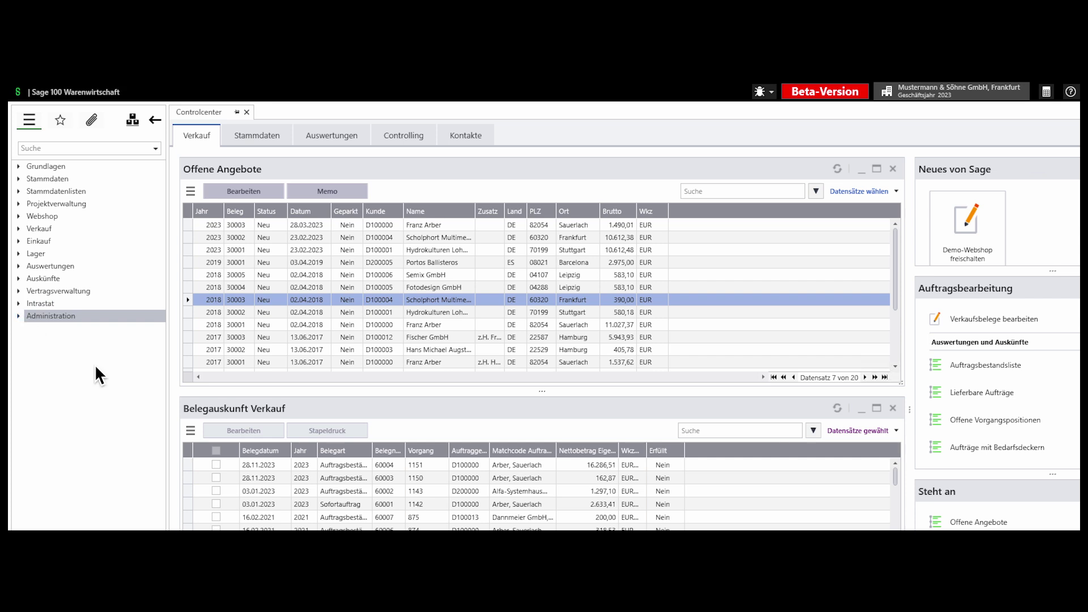
{"action": "left_click", "coordinate": [406, 322]}
{"action": "left_click", "coordinate": [113, 291]}
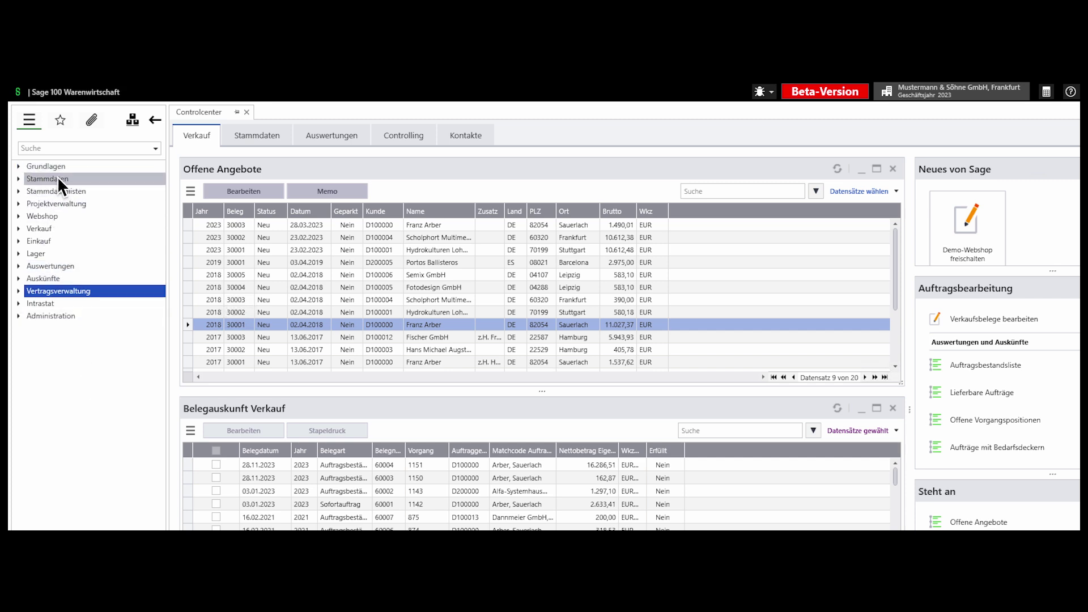
{"action": "left_click", "coordinate": [19, 166]}
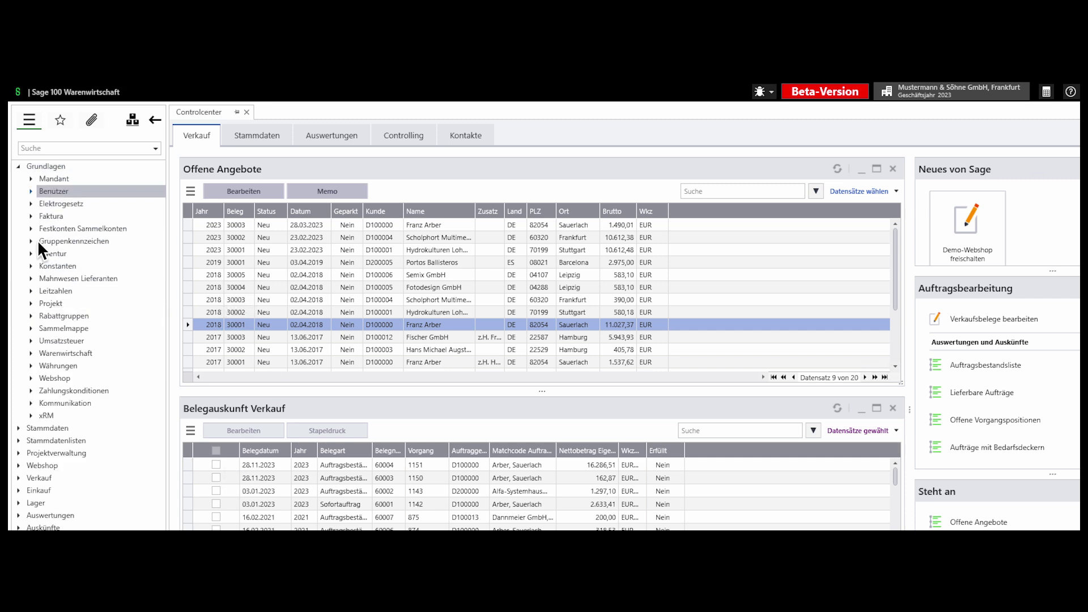
{"action": "left_click", "coordinate": [18, 166]}
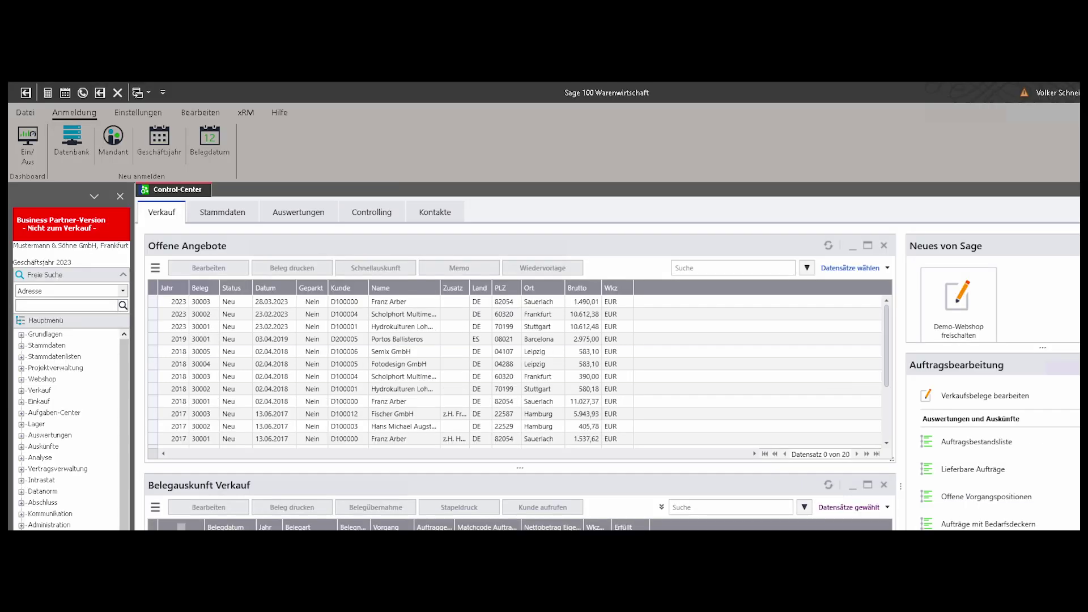
{"action": "scroll", "coordinate": [108, 502], "scroll_direction": "down", "scroll_amount": 1}
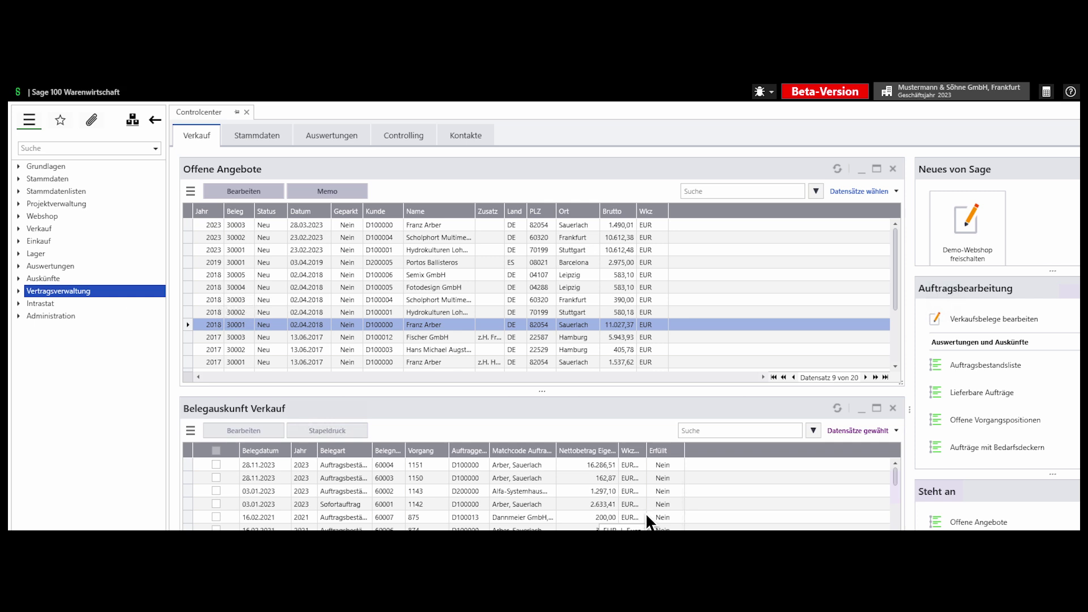
{"action": "left_click", "coordinate": [356, 225]}
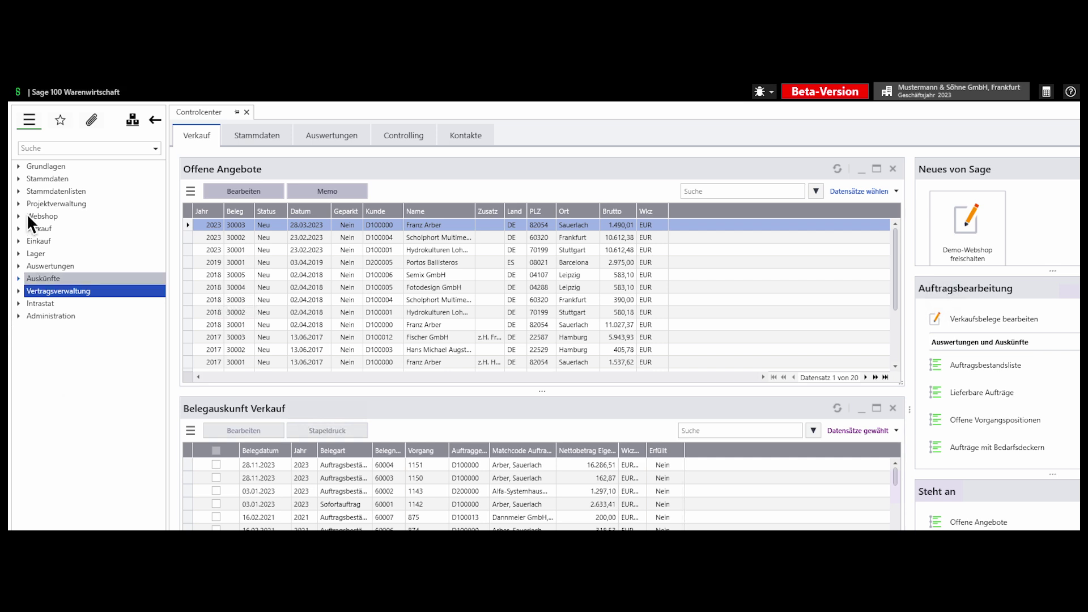
{"action": "left_click", "coordinate": [19, 178]}
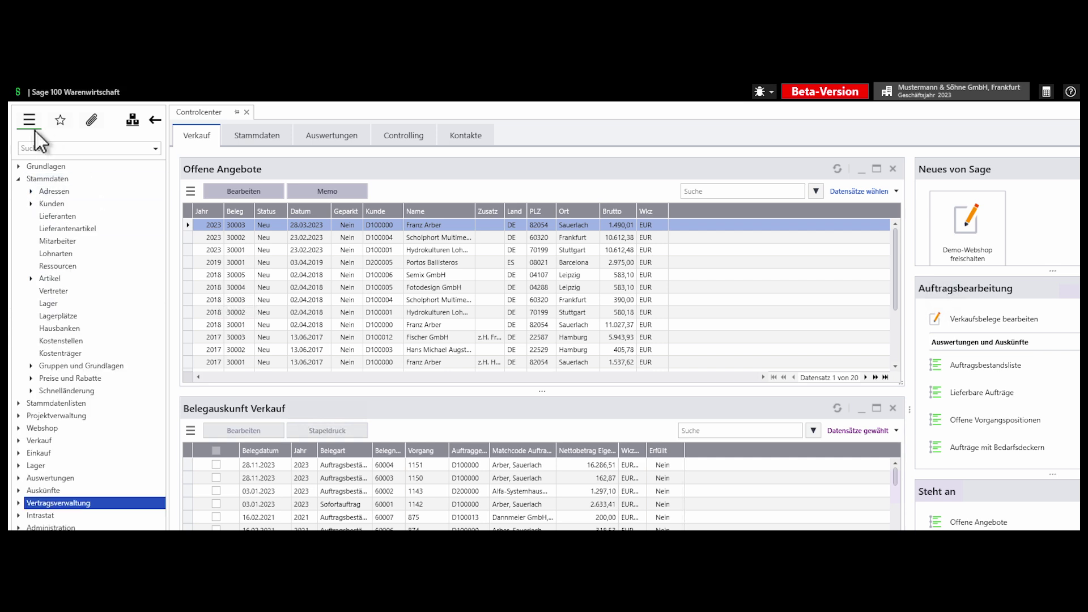
{"action": "left_click", "coordinate": [21, 179]}
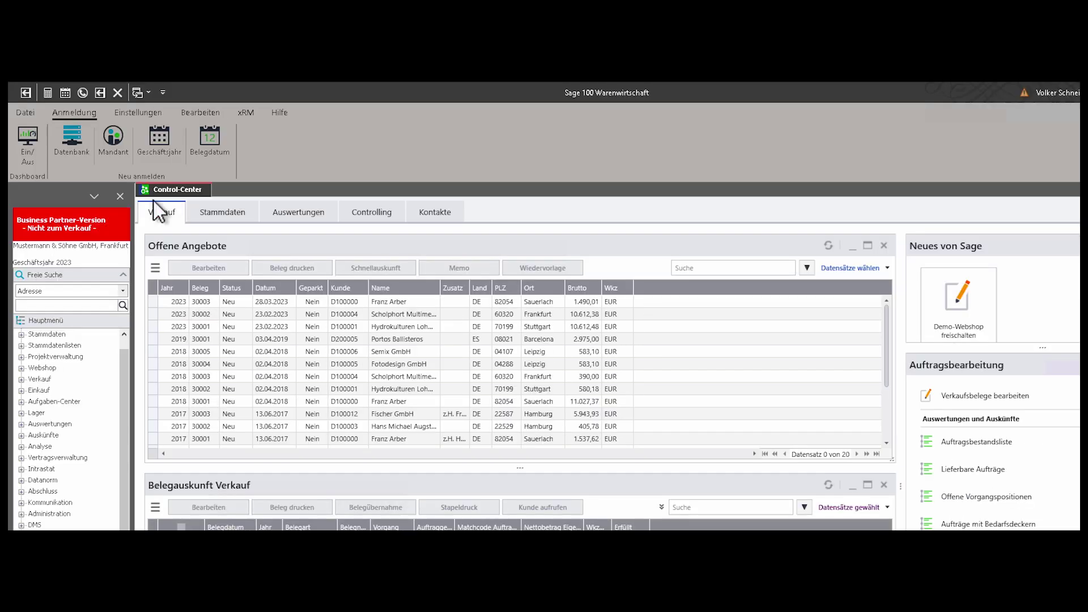
{"action": "left_click", "coordinate": [20, 335]}
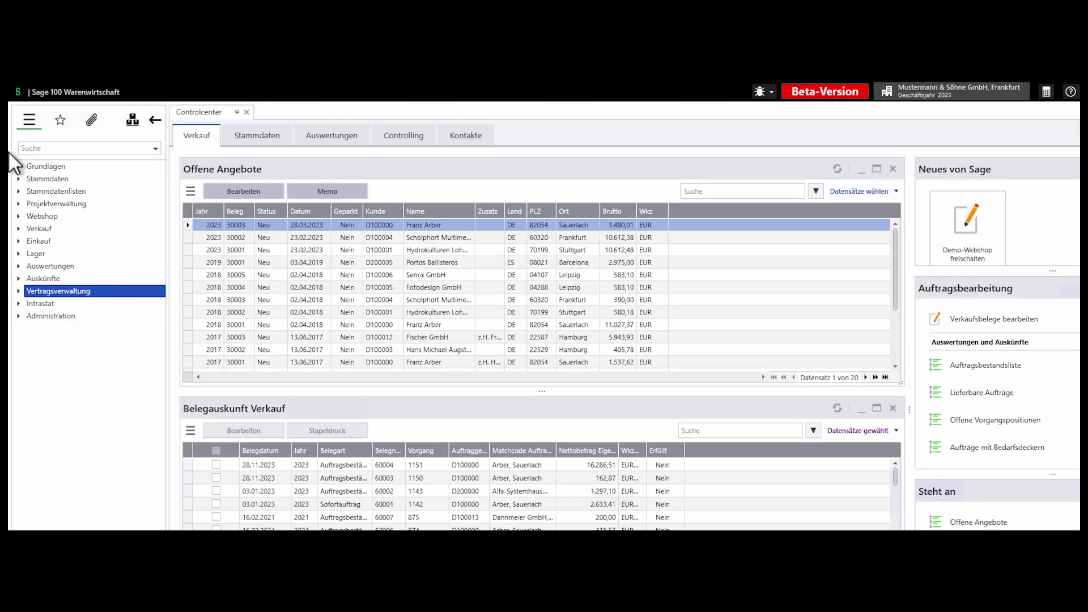
- Examine the Mandant and Benutzer entries under Grundlagen in the web client, including the Mandant Einstellungen, and collapse the branch
{"action": "left_click", "coordinate": [19, 166]}
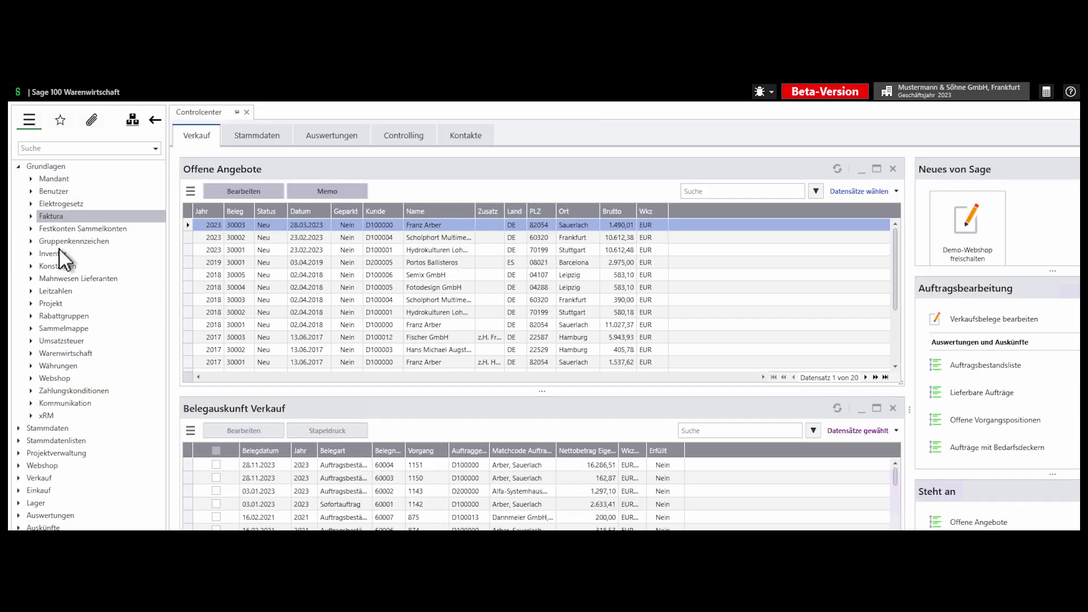
{"action": "left_click", "coordinate": [30, 175]}
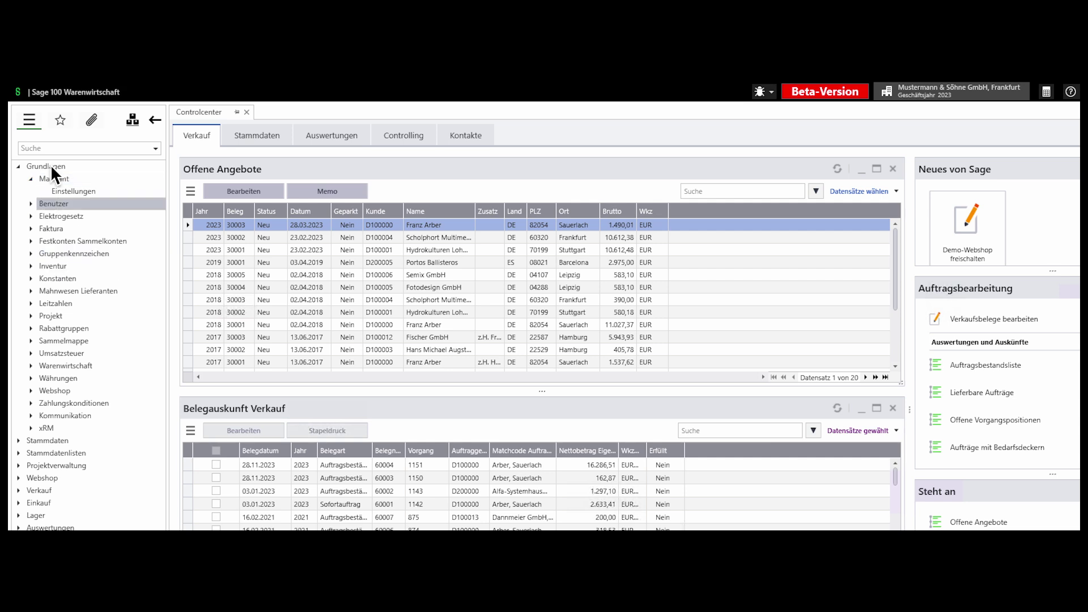
{"action": "left_click", "coordinate": [69, 191]}
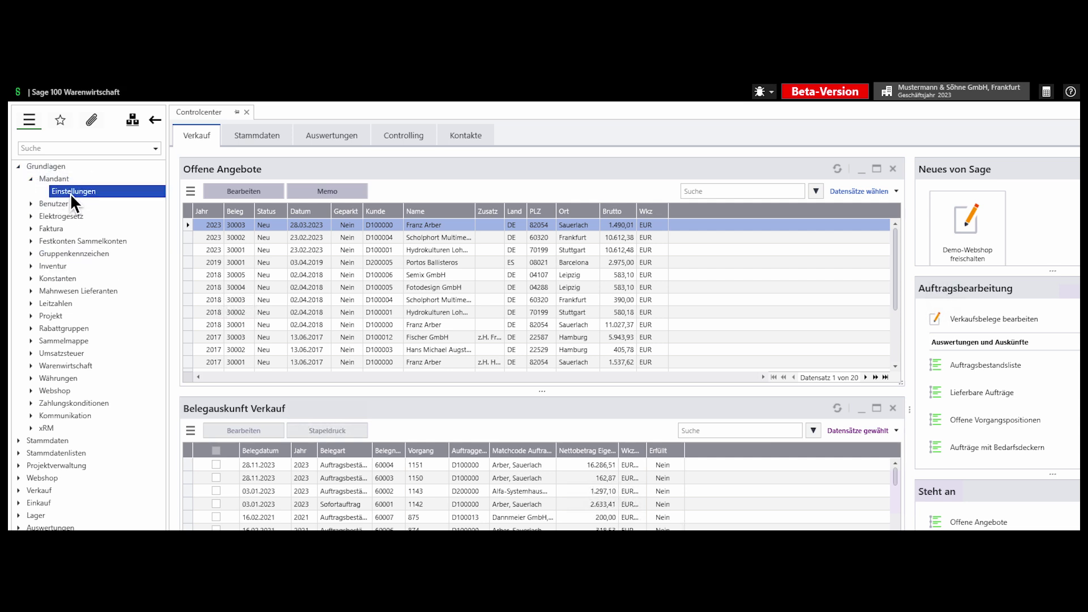
{"action": "left_click", "coordinate": [32, 204]}
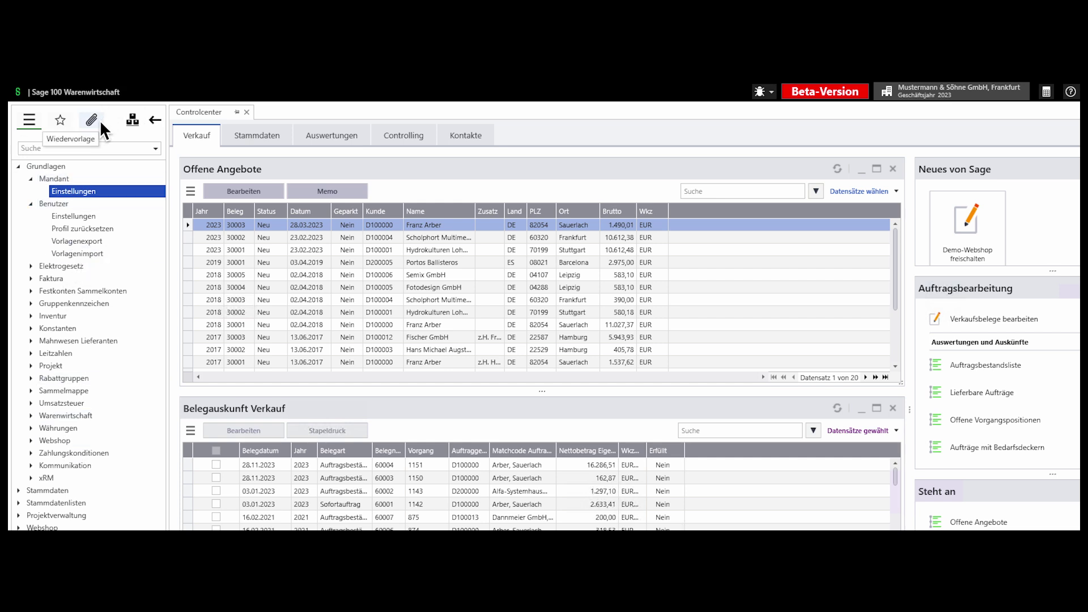
{"action": "left_click", "coordinate": [21, 167]}
{"action": "left_click", "coordinate": [19, 166]}
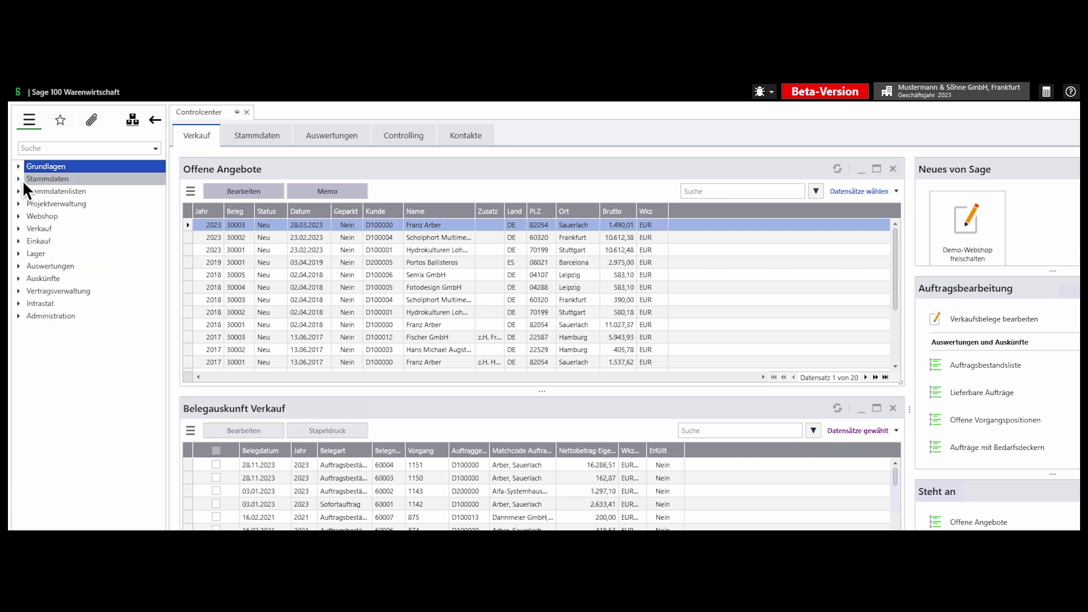
- Open Verkaufsbelege bearbeiten under Verkauf with the <Standardkonfiguration> and select the Vermietungen variant
{"action": "left_click", "coordinate": [19, 229]}
{"action": "left_click", "coordinate": [35, 241]}
{"action": "left_click", "coordinate": [94, 249]}
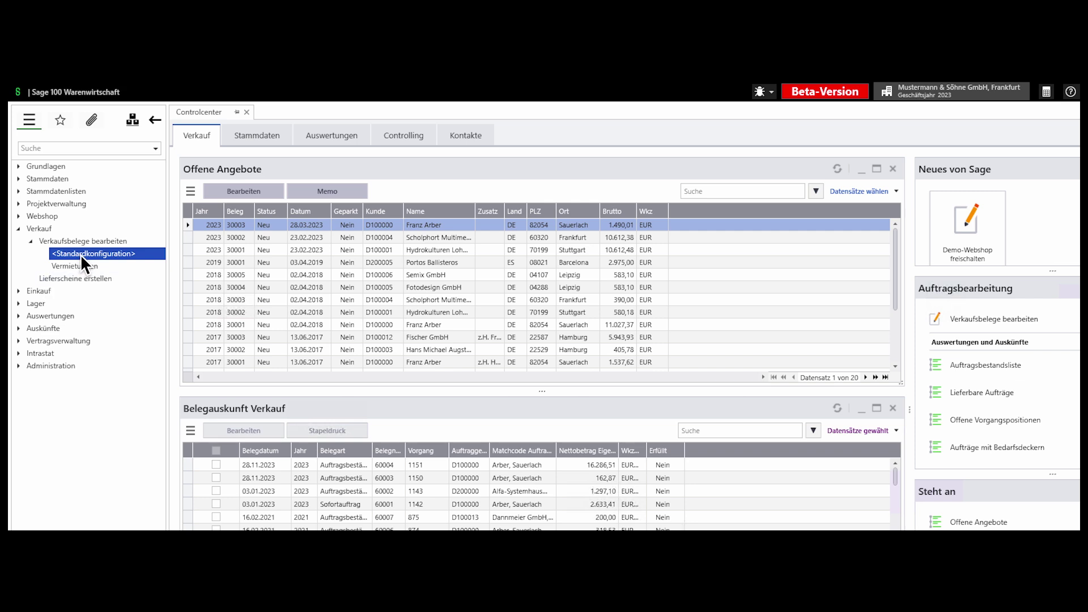
{"action": "double_click", "coordinate": [80, 254]}
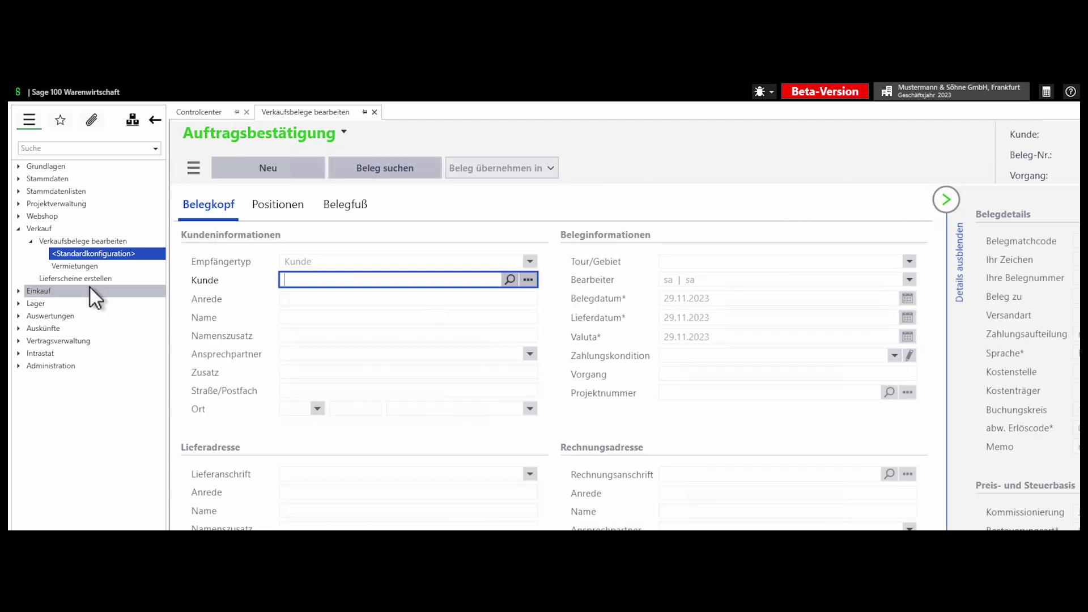
{"action": "left_click", "coordinate": [90, 268]}
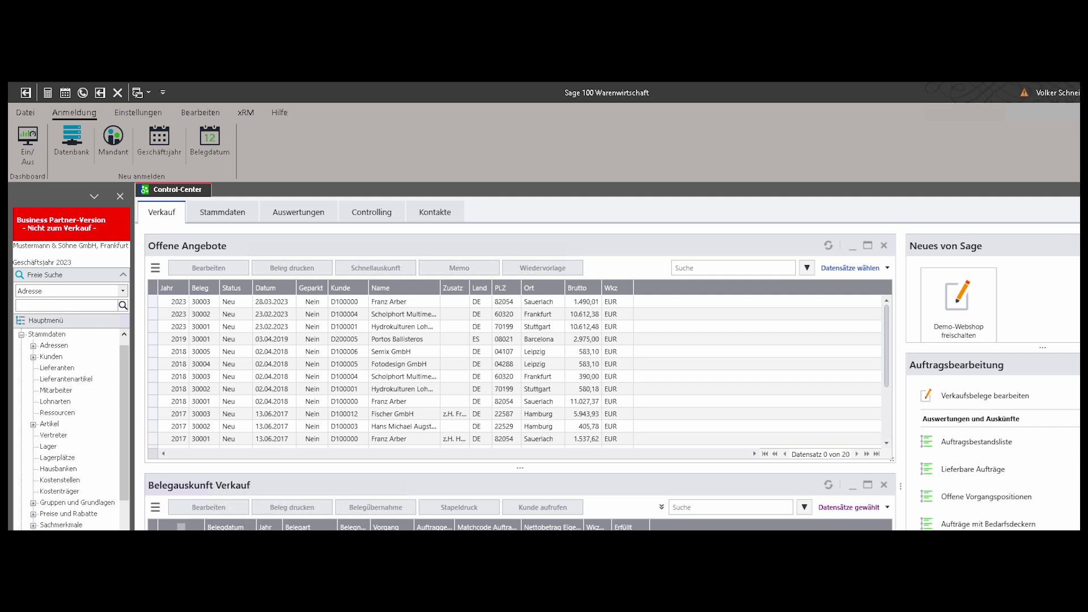
- Switch to the classic client and examine the variants of Verkaufsbelege bearbeiten under Verkauf, including Vermietungen
{"action": "scroll", "coordinate": [68, 425], "scroll_direction": "down", "scroll_amount": 10}
{"action": "scroll", "coordinate": [128, 480], "scroll_direction": "up", "scroll_amount": 3}
{"action": "left_click", "coordinate": [33, 445]}
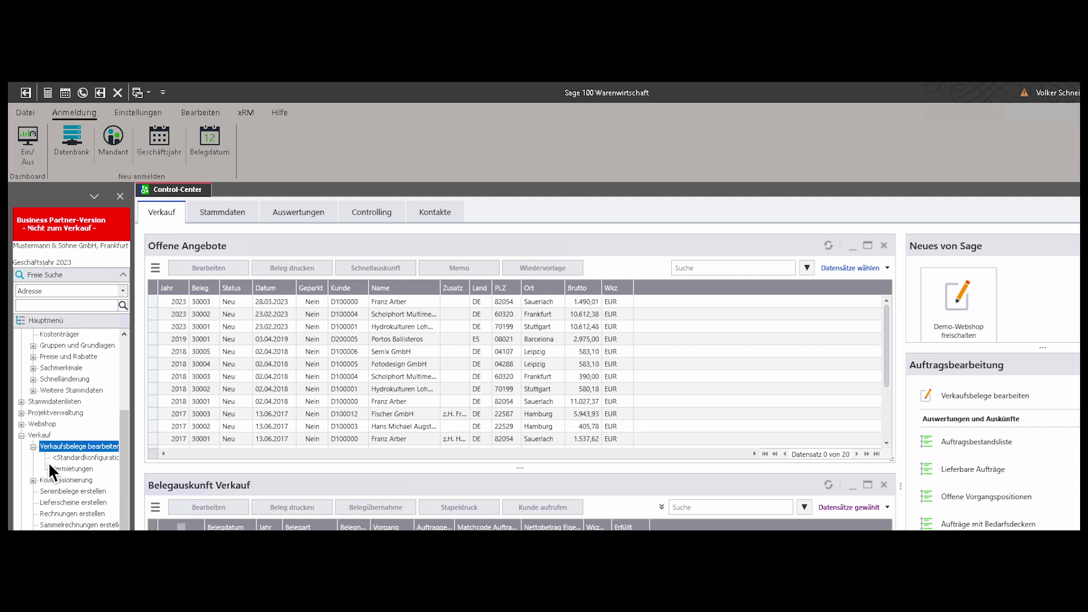
{"action": "left_click", "coordinate": [73, 468]}
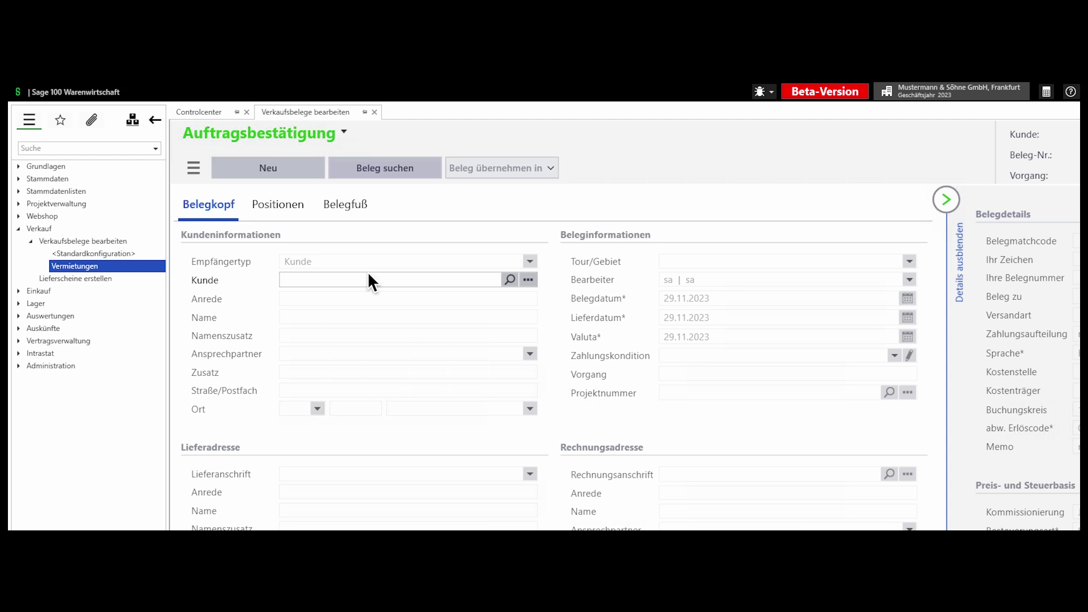
- In the web client's Auftragsbestätigung, search for the customer by surname and assign the matching customer record
{"action": "left_click", "coordinate": [373, 285]}
{"action": "type", "text": "yrbe"}
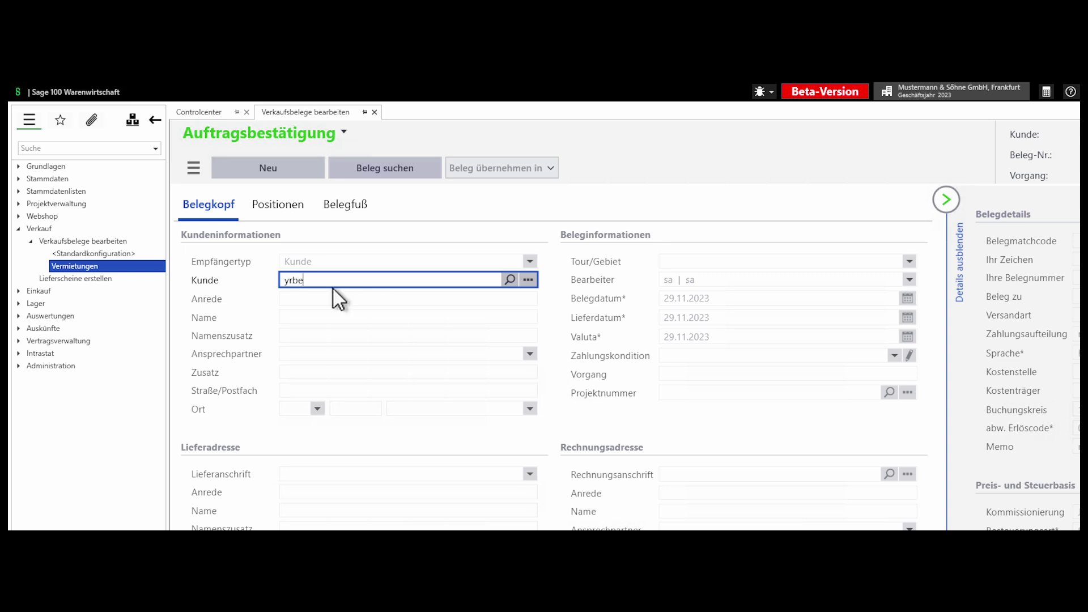
{"action": "key", "text": "BackSpace"}
{"action": "key", "text": "BackSpace"}
{"action": "key", "text": "BackSpace"}
{"action": "type", "text": "arber"}
{"action": "left_click", "coordinate": [343, 315]}
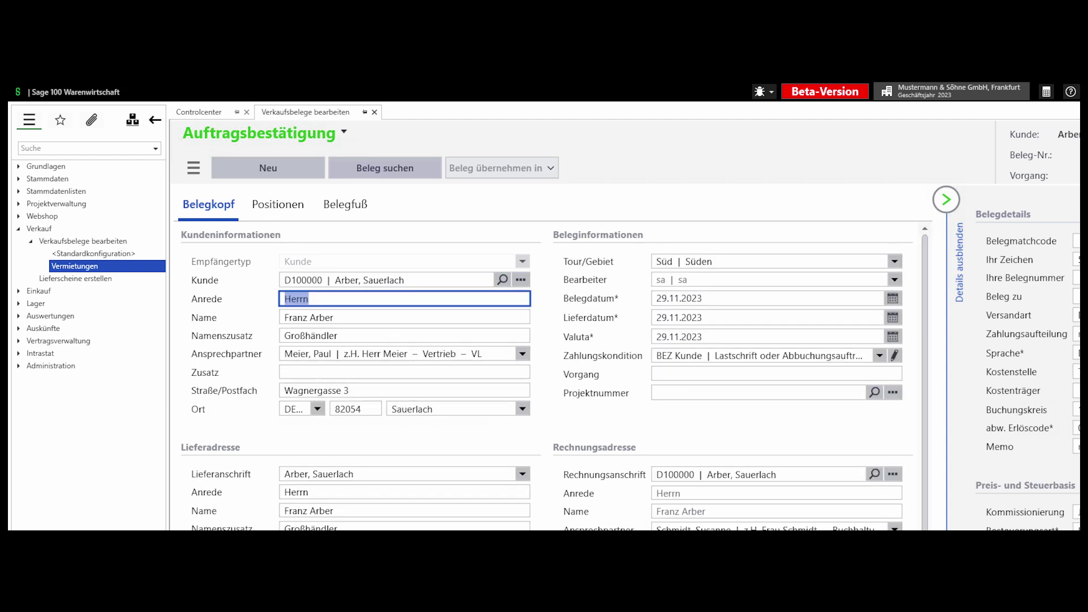
- Add article 00200050 Deckenfluter Antinea by searching for "steh", set its Menge to 10 and save the Auftragsbestätigung
{"action": "left_click", "coordinate": [291, 205]}
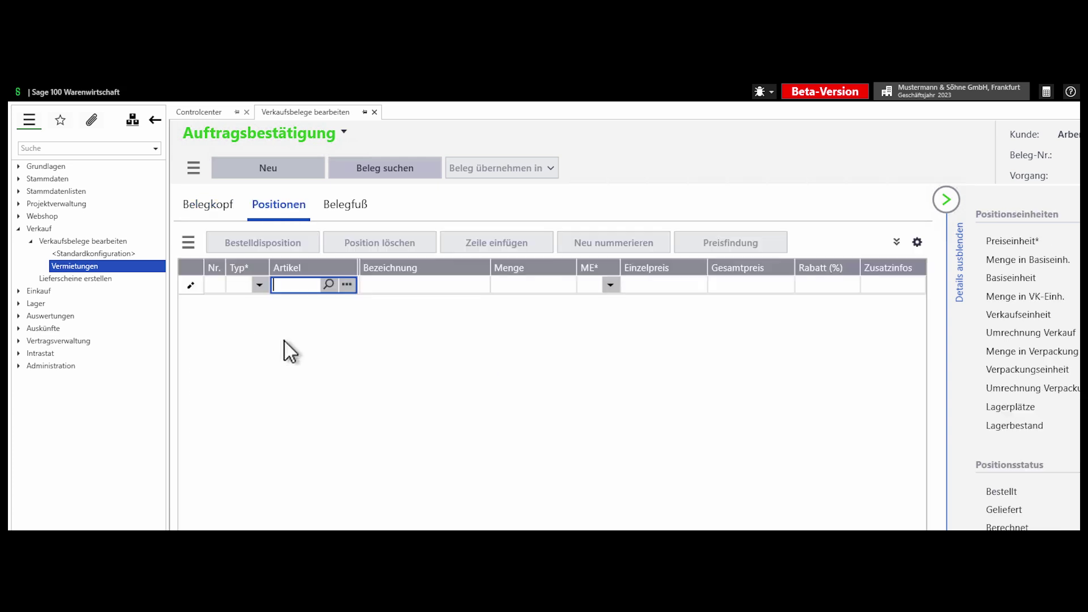
{"action": "type", "text": "steh"}
{"action": "left_click", "coordinate": [426, 327]}
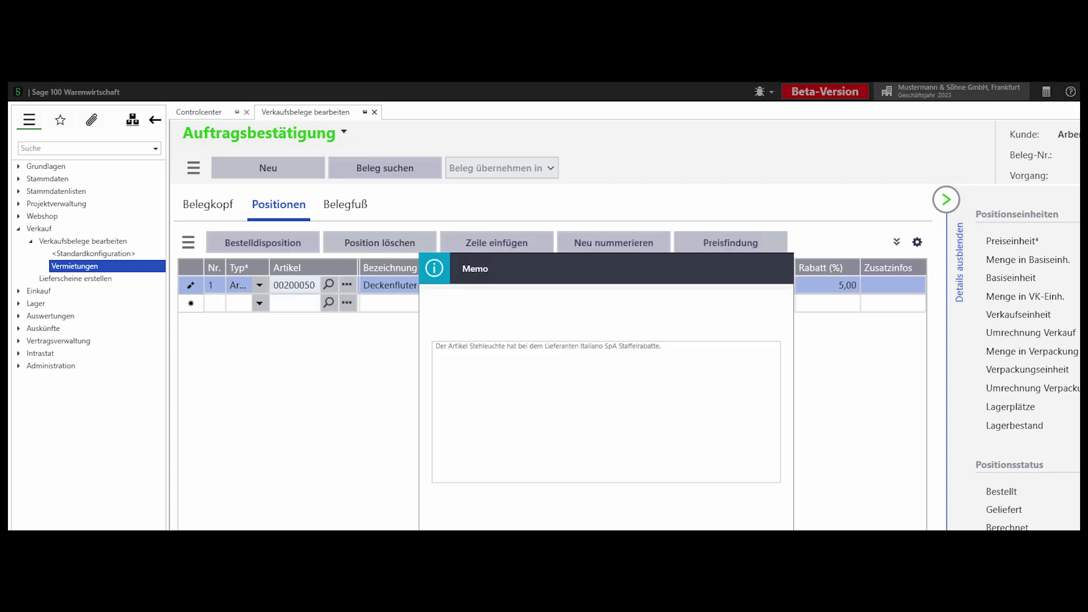
{"action": "left_click", "coordinate": [614, 280]}
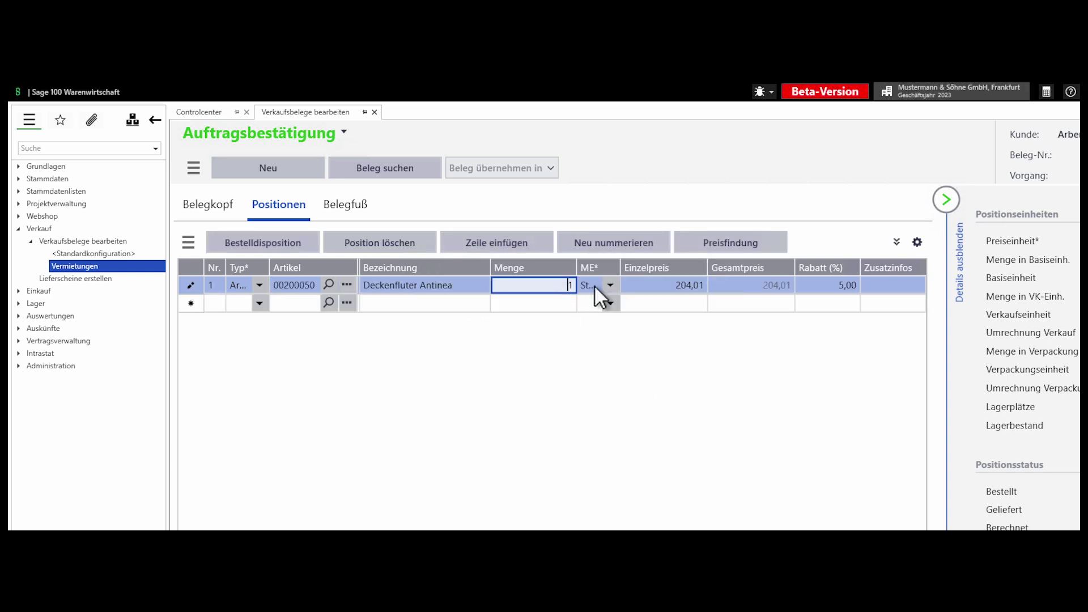
{"action": "type", "text": "10"}
{"action": "key", "text": "Tab"}
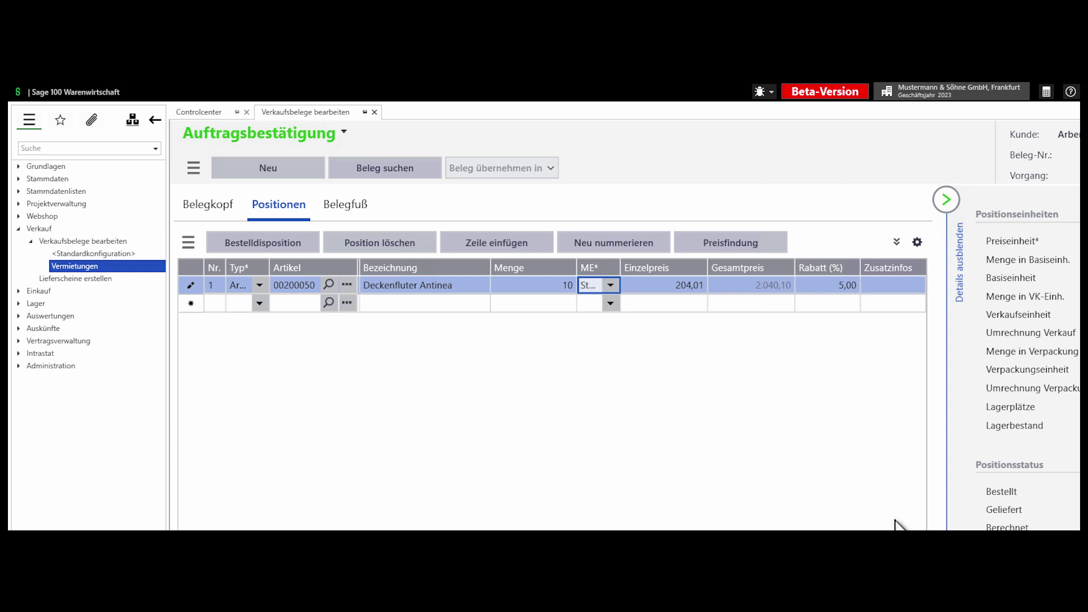
{"action": "key", "text": "ctrl+s"}
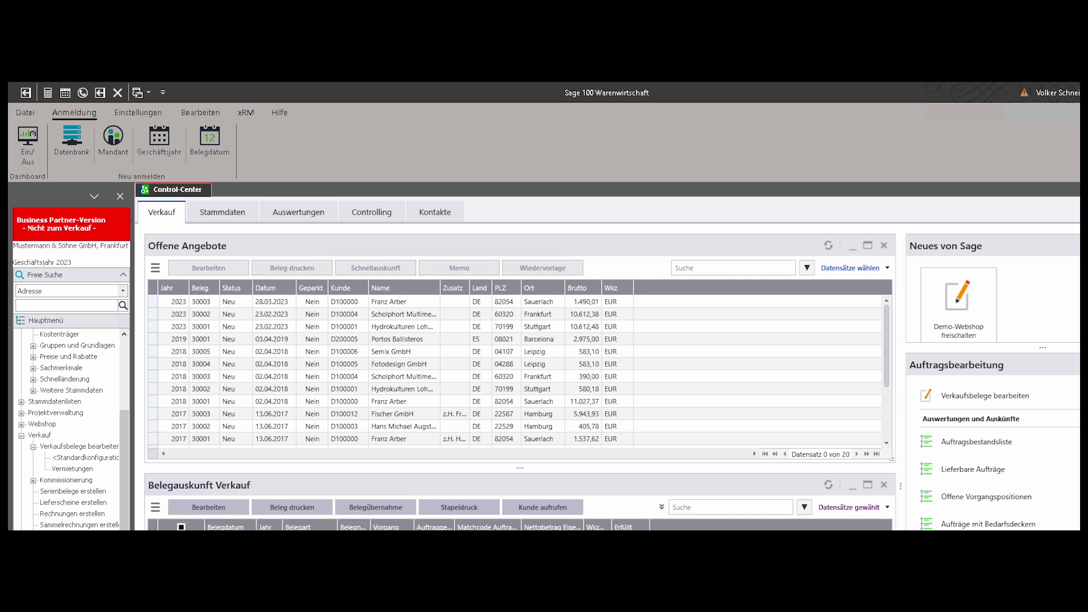
- Collapse the Verkauf branch in the classic client and close the sales document in the web client
{"action": "left_click", "coordinate": [21, 436]}
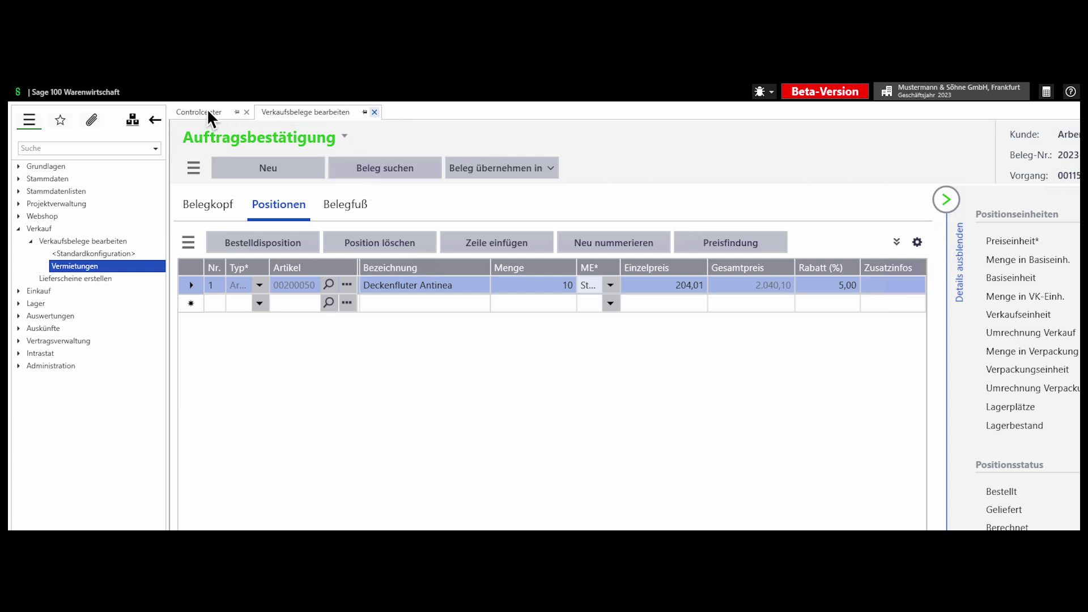
{"action": "left_click", "coordinate": [374, 111]}
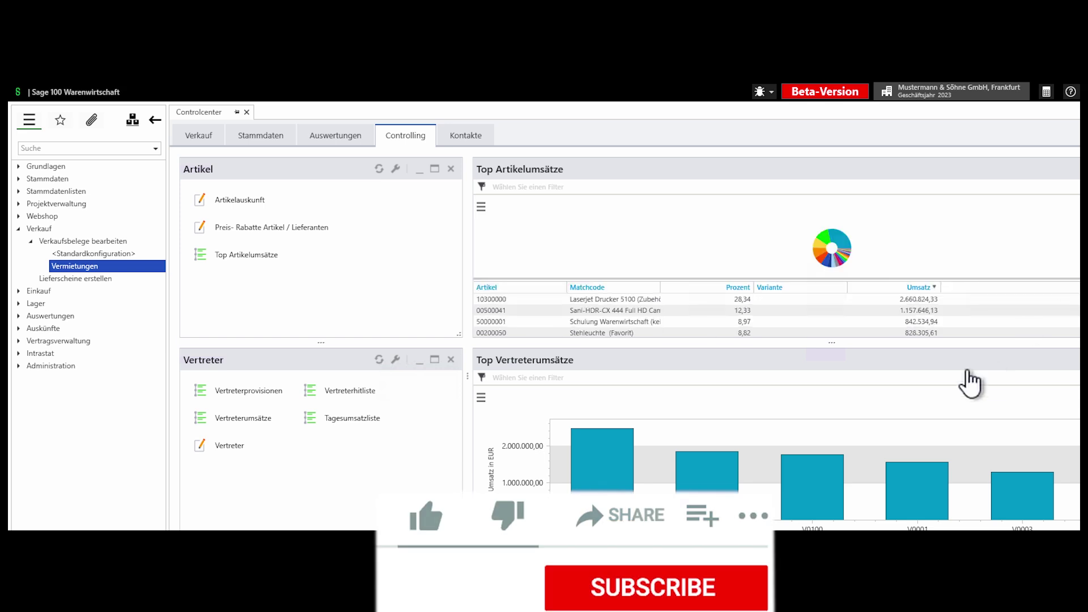
- Enlarge the Top Artikelumsätze area of the Controlling dashboard and select Monitor RoboView 1930i in its article list
{"action": "left_click_drag", "start_coordinate": [835, 340], "coordinate": [867, 465]}
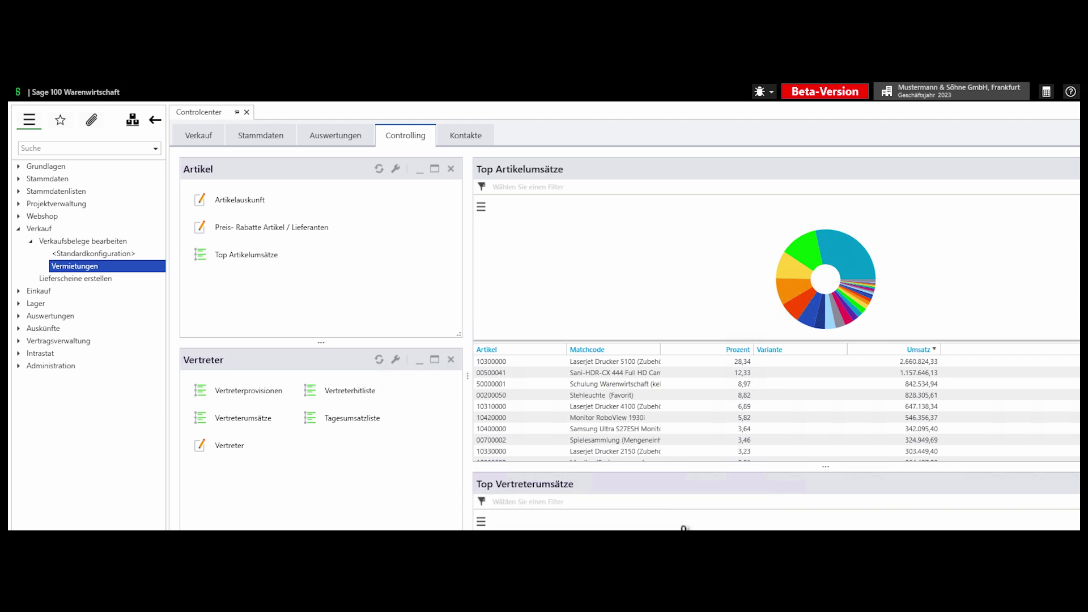
{"action": "scroll", "coordinate": [686, 529], "scroll_direction": "down", "scroll_amount": 3}
{"action": "scroll", "coordinate": [684, 528], "scroll_direction": "down", "scroll_amount": 3}
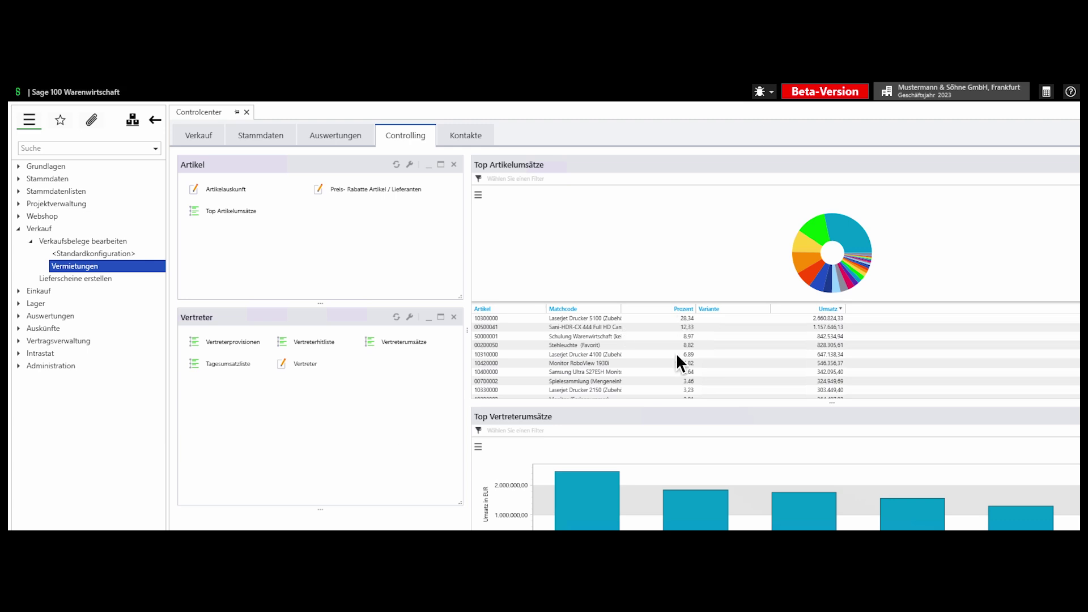
{"action": "left_click", "coordinate": [594, 366]}
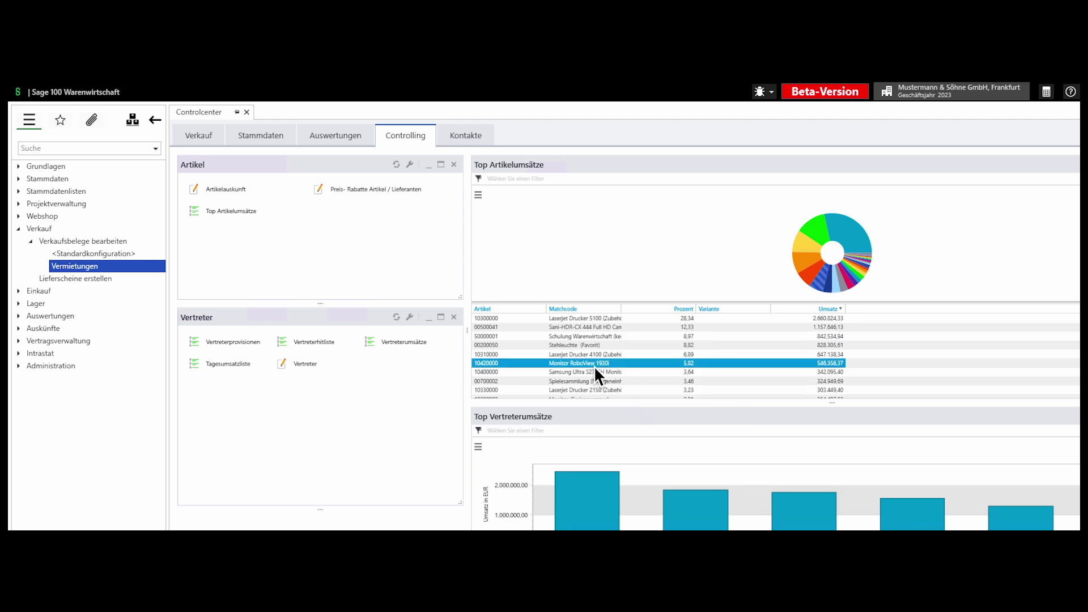